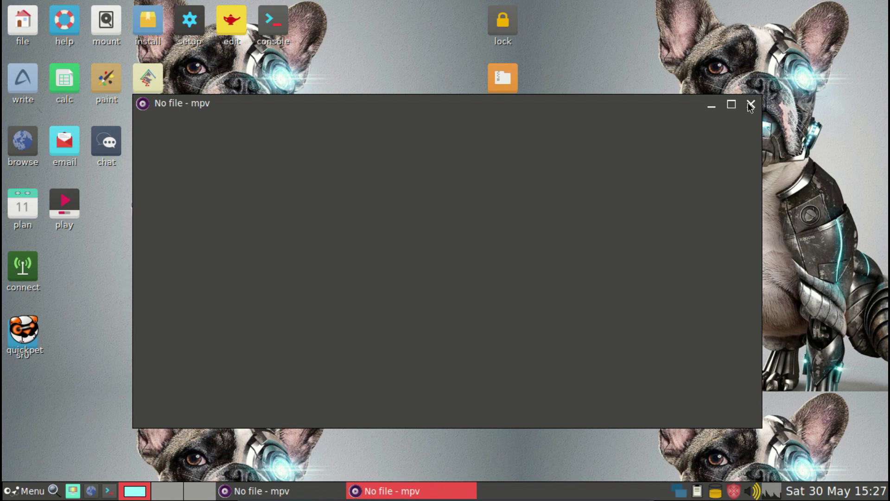
Close both mpv player windows and accept Pale Moon as the default browser.
click(750, 106)
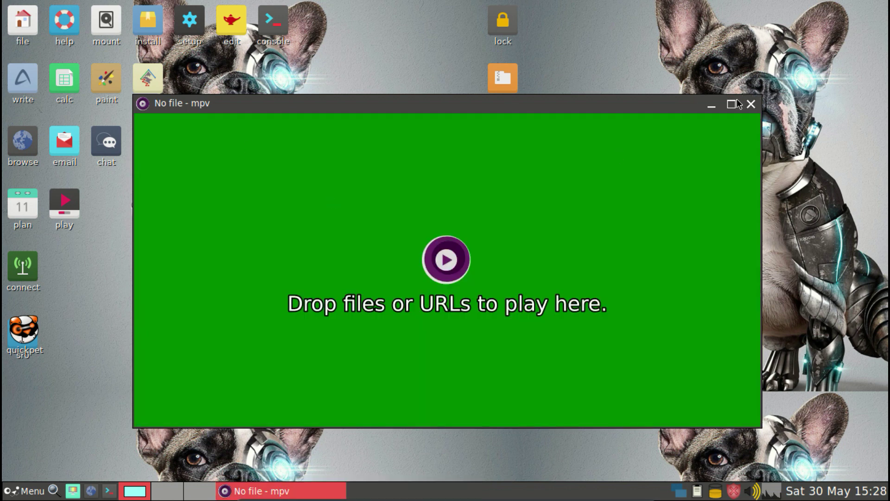
click(750, 104)
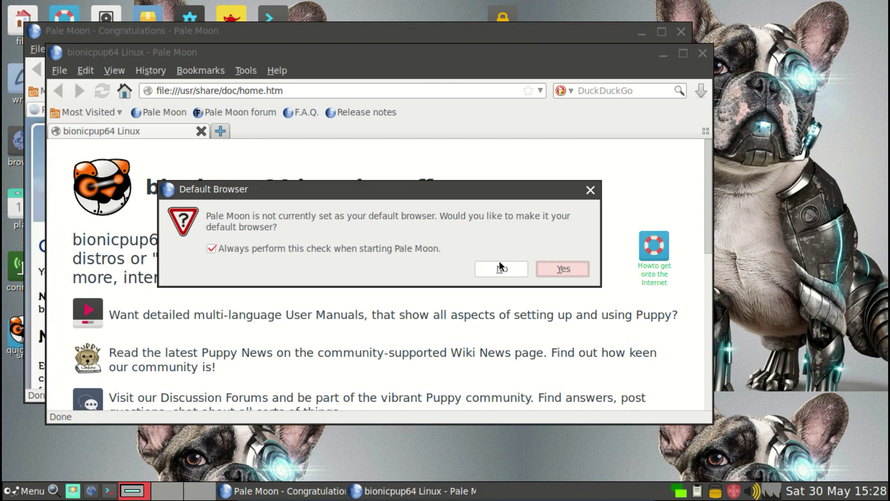
click(559, 270)
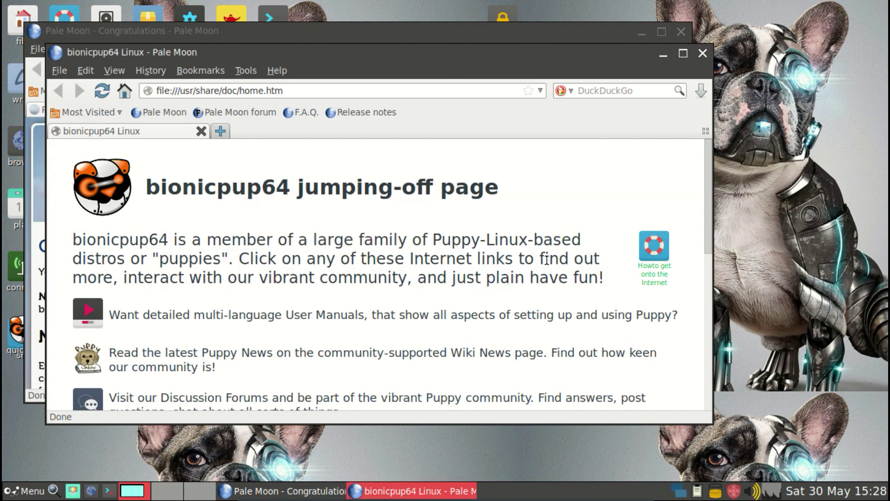
click(277, 70)
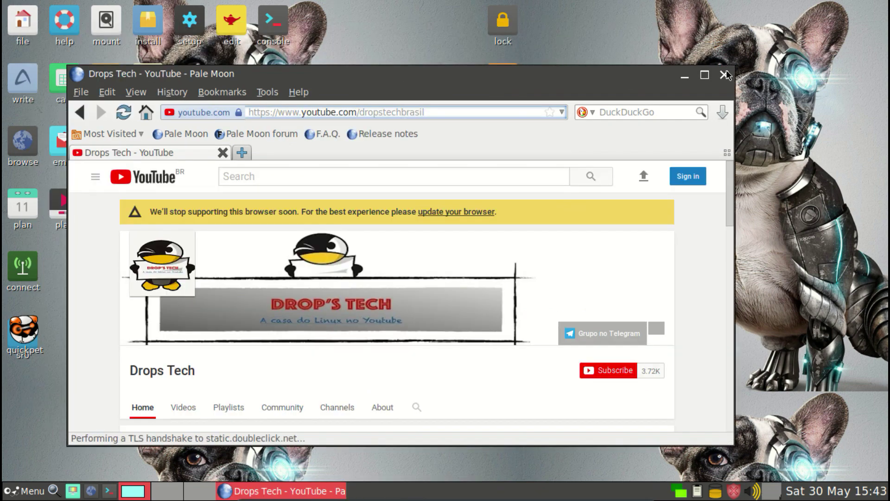
Maximize the browser window and pause the featured video on the Drops Tech YouTube channel.
click(704, 76)
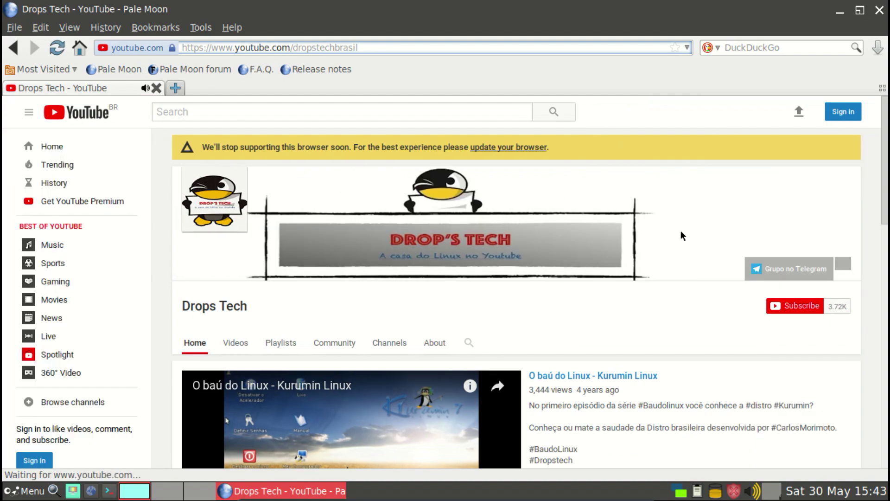
scroll(681, 237, down, 4)
scroll(680, 243, down, 5)
scroll(345, 314, up, 6)
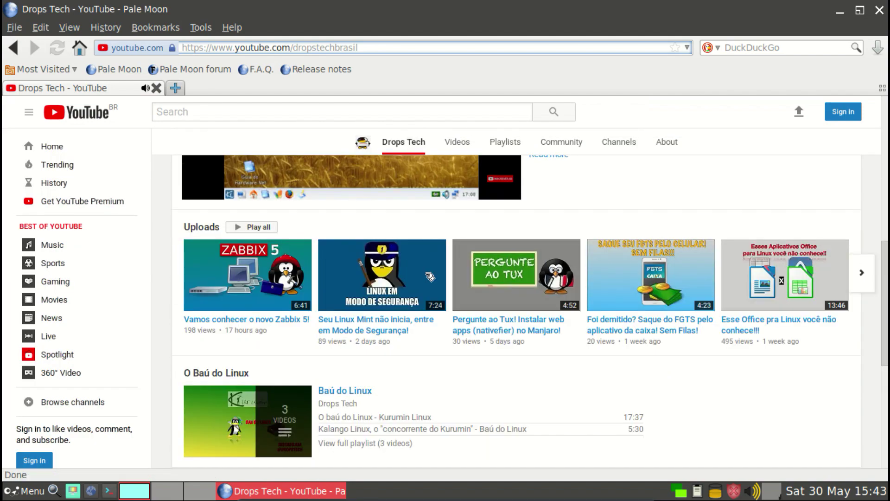
click(205, 397)
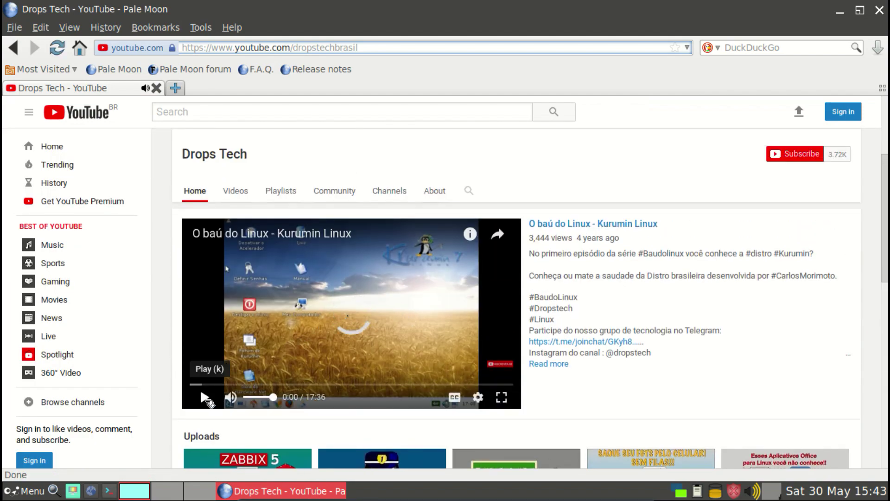
Look through the uploads and playlists on the Drops Tech channel page.
scroll(593, 280, down, 5)
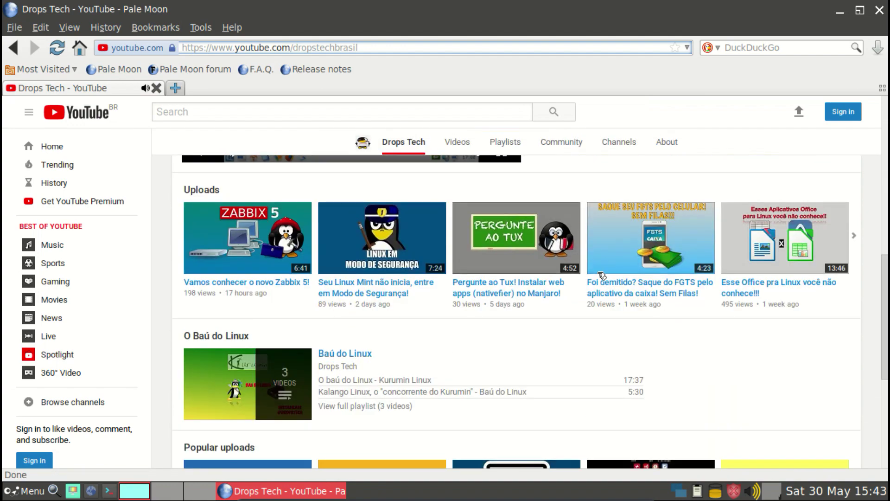
scroll(599, 277, up, 1)
scroll(598, 277, down, 4)
scroll(598, 278, up, 5)
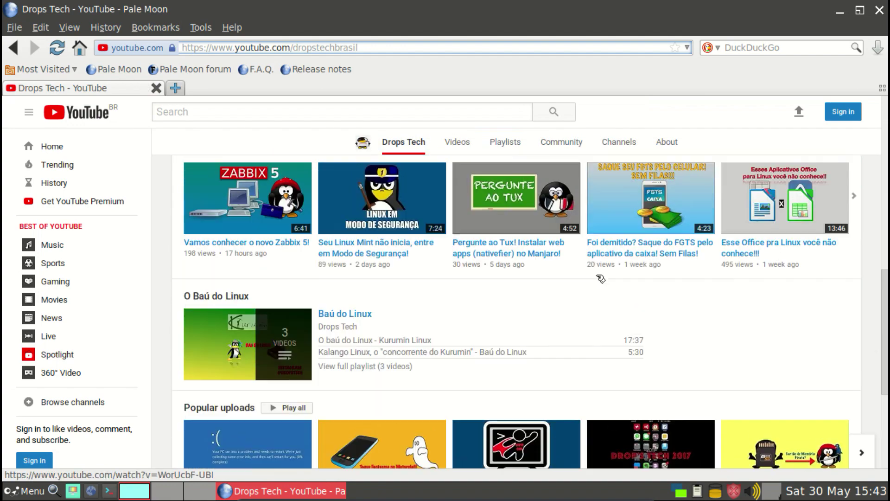
scroll(596, 273, up, 2)
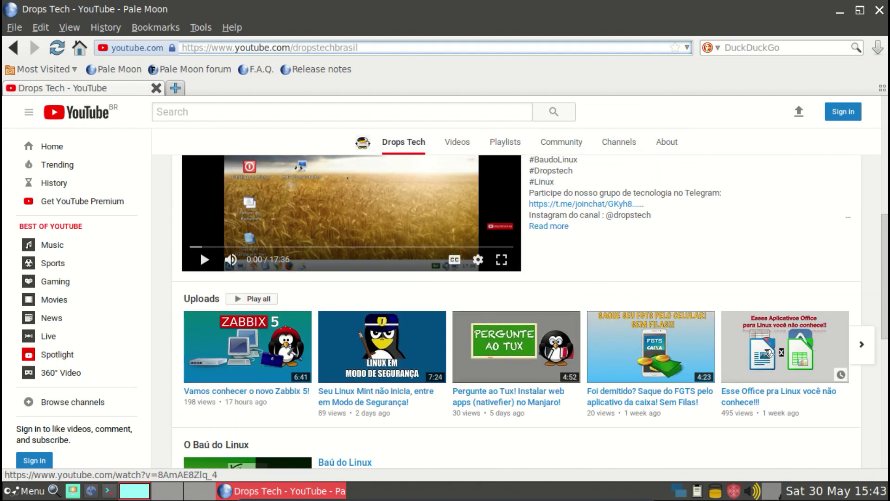
scroll(764, 354, down, 1)
scroll(764, 355, down, 3)
scroll(755, 356, up, 4)
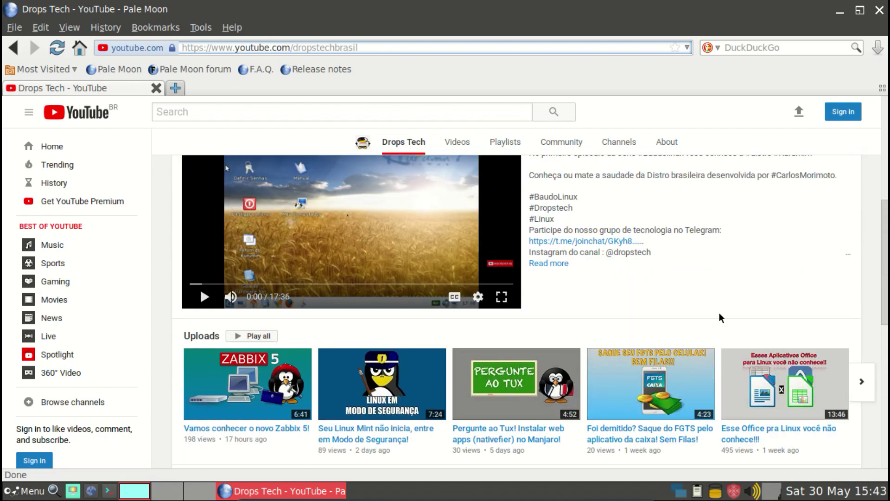
Minimize the browser and look through the desktop's application menu.
click(840, 11)
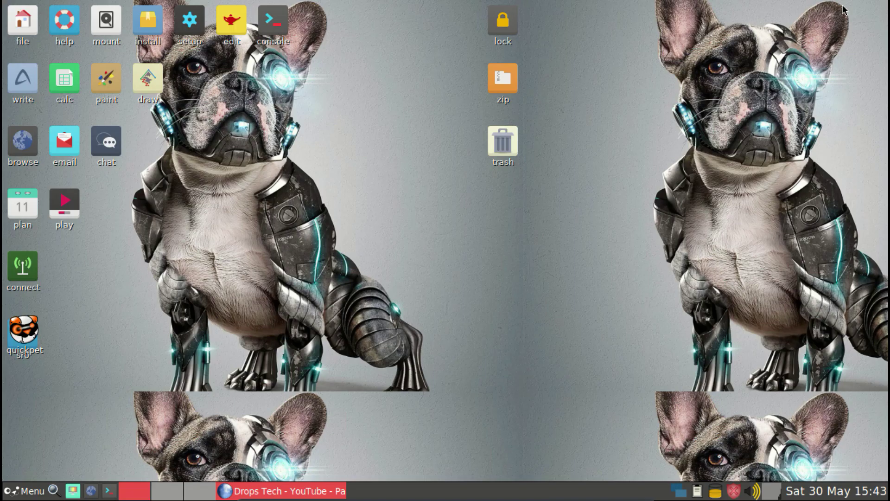
right_click(299, 112)
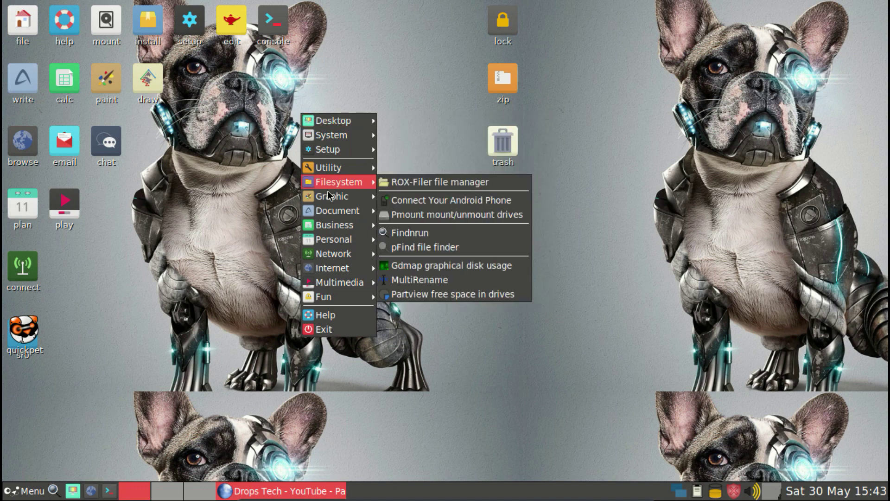
click(178, 139)
Open the Puppy install tool and start the Universal installer for the internal IDE/SATA/SCSI hard drive sda.
double_click(151, 18)
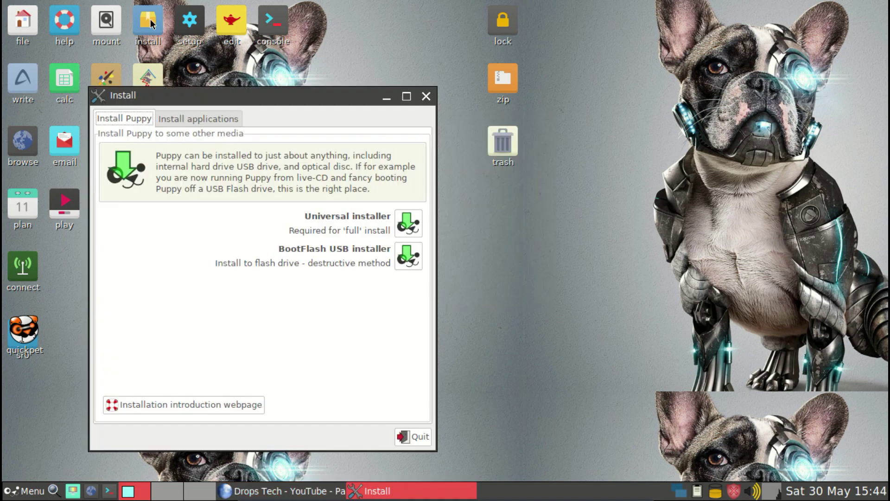
click(426, 96)
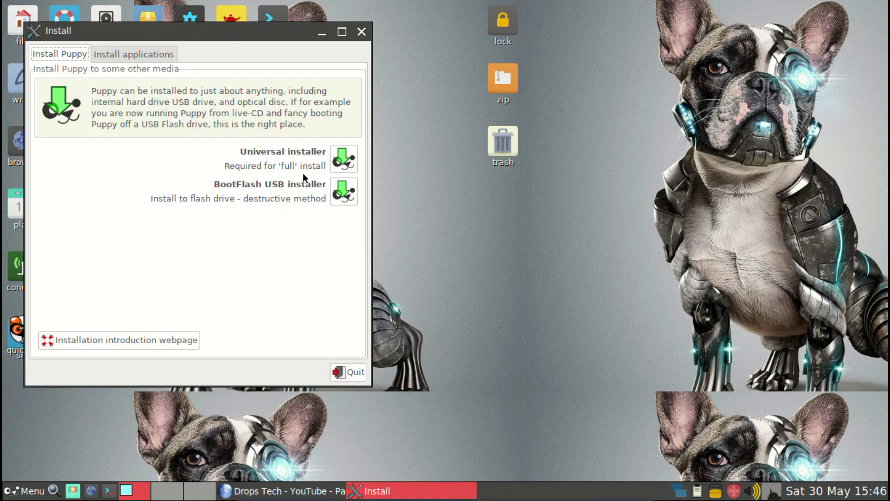
click(342, 157)
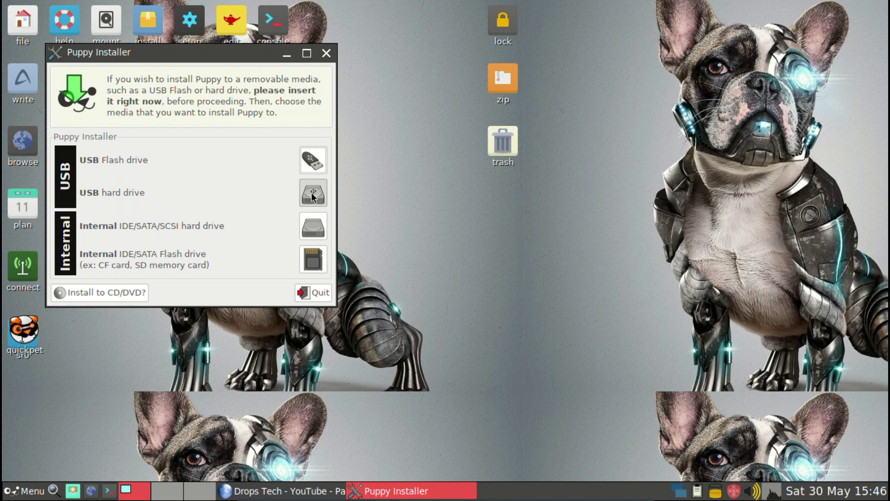
click(318, 231)
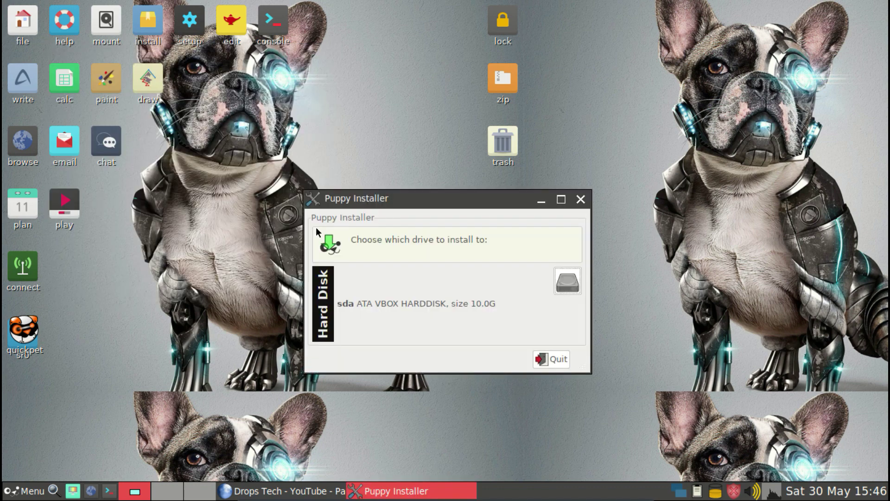
click(566, 280)
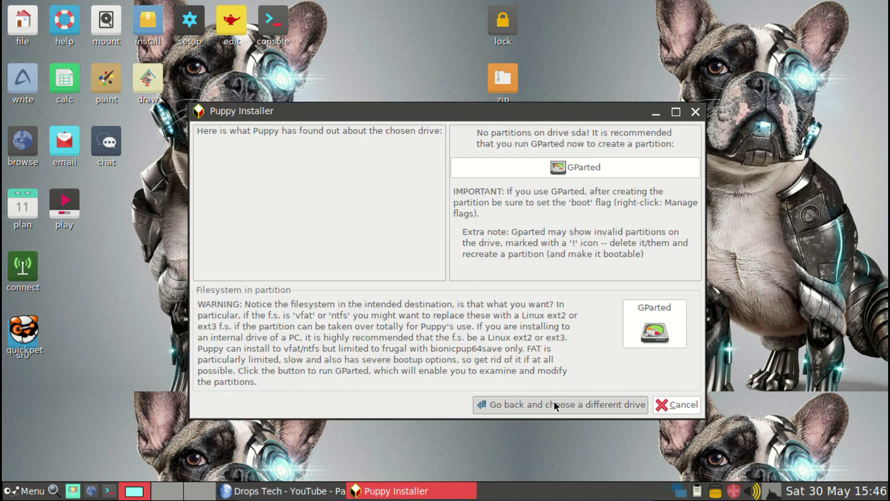
Launch GParted from the installer, dismiss its information notice and select the /dev/sda drive.
click(645, 333)
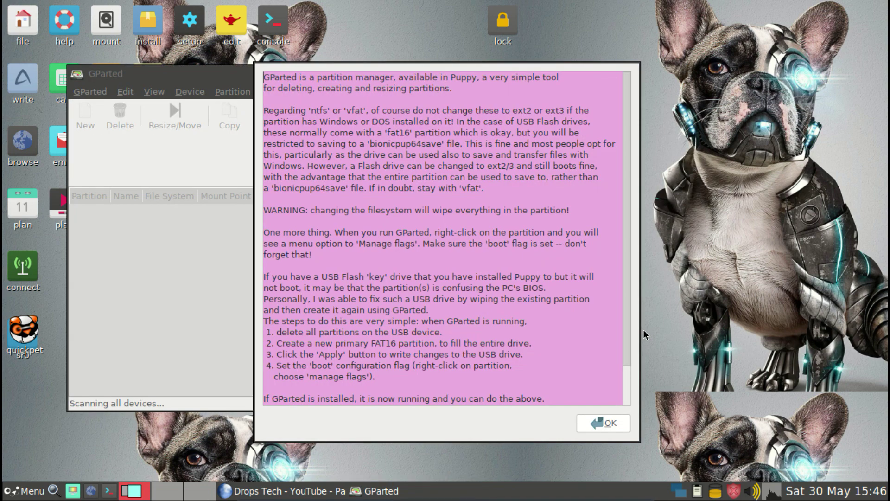
click(599, 427)
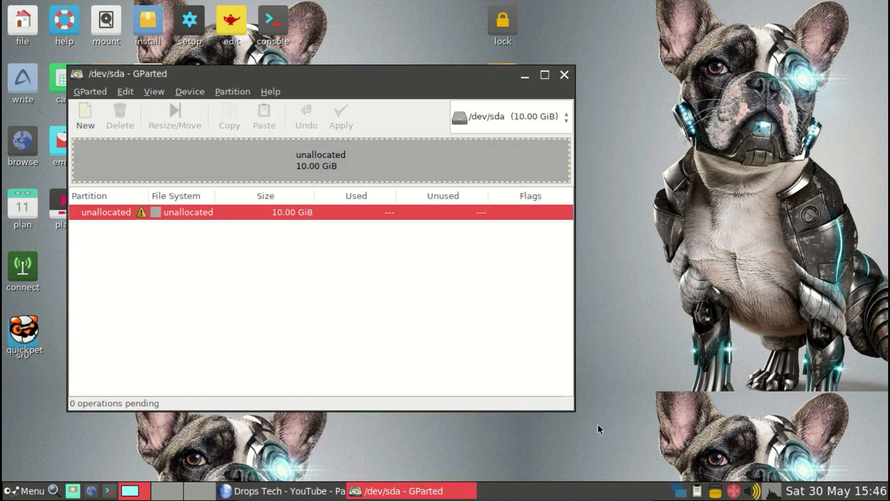
click(469, 114)
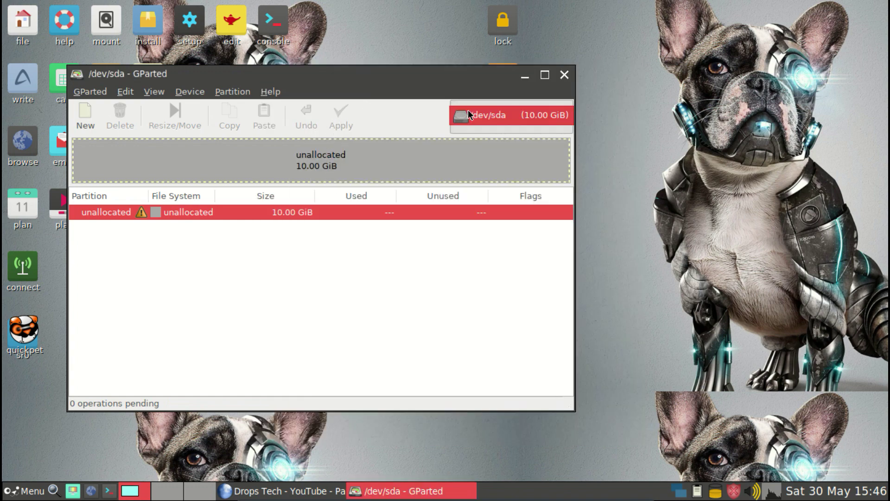
click(470, 114)
Try to create a new partition in the unallocated space of /dev/sda.
right_click(327, 158)
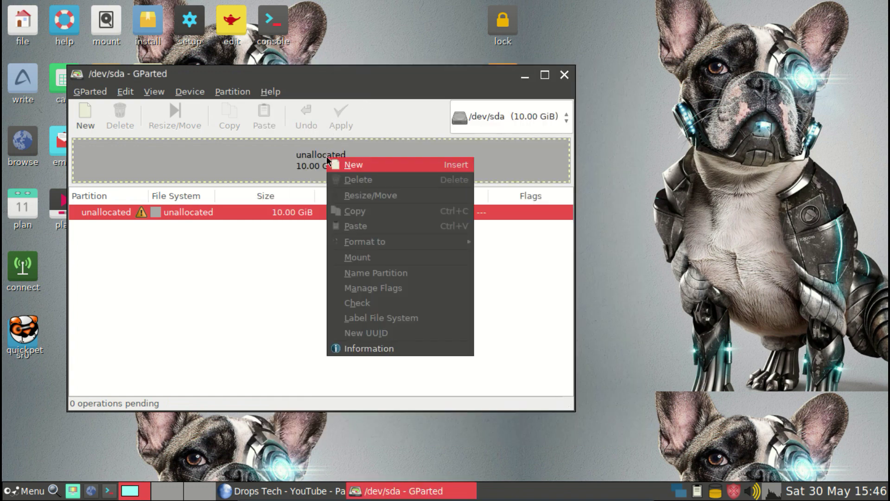
click(350, 165)
click(432, 302)
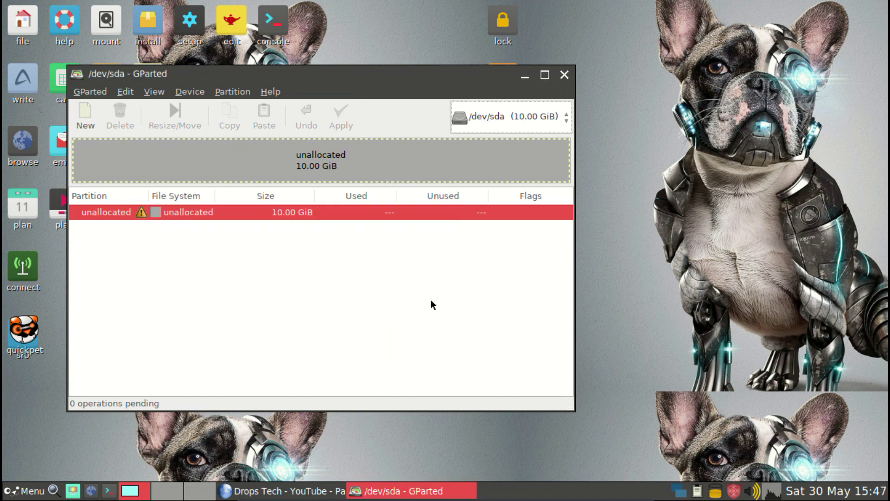
Create a new msdos partition table on /dev/sda.
click(193, 88)
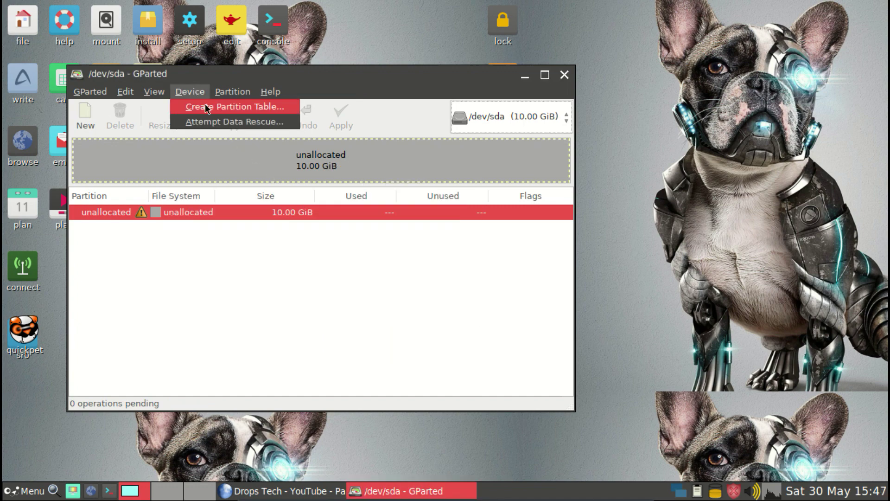
click(204, 104)
click(347, 265)
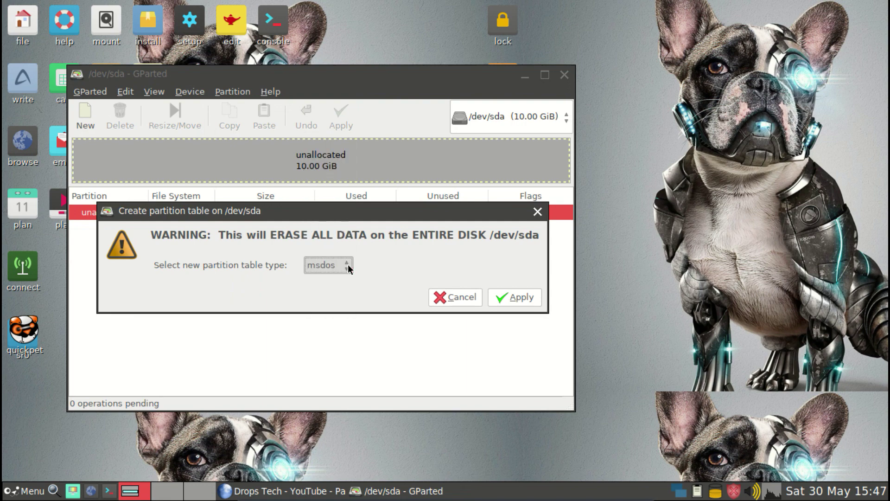
click(347, 265)
click(503, 297)
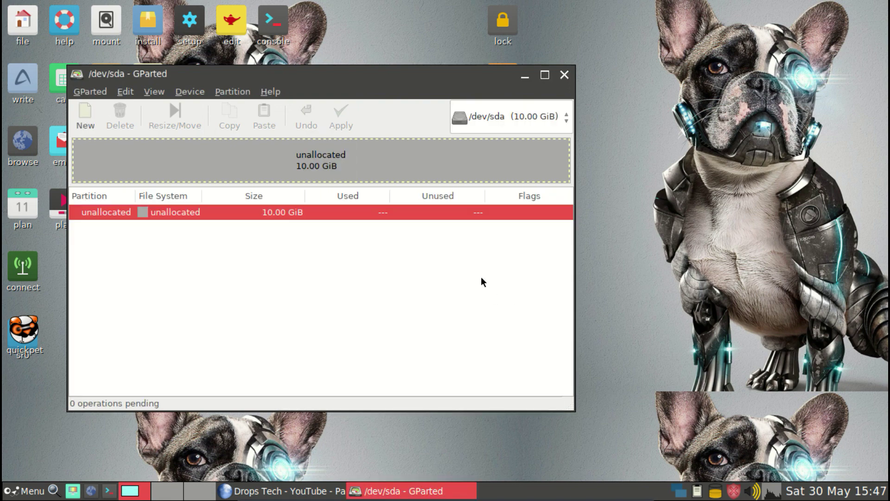
Add a new 10239 MiB primary ext4 partition in the unallocated space.
right_click(389, 174)
click(411, 179)
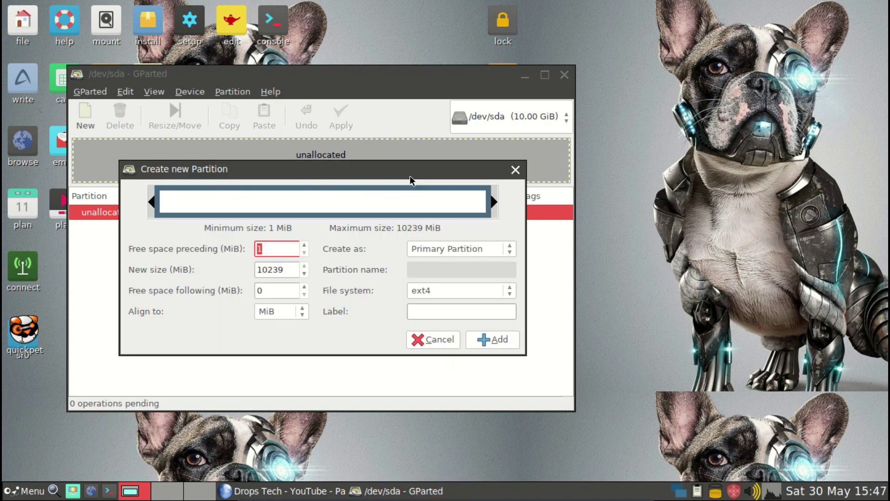
click(490, 343)
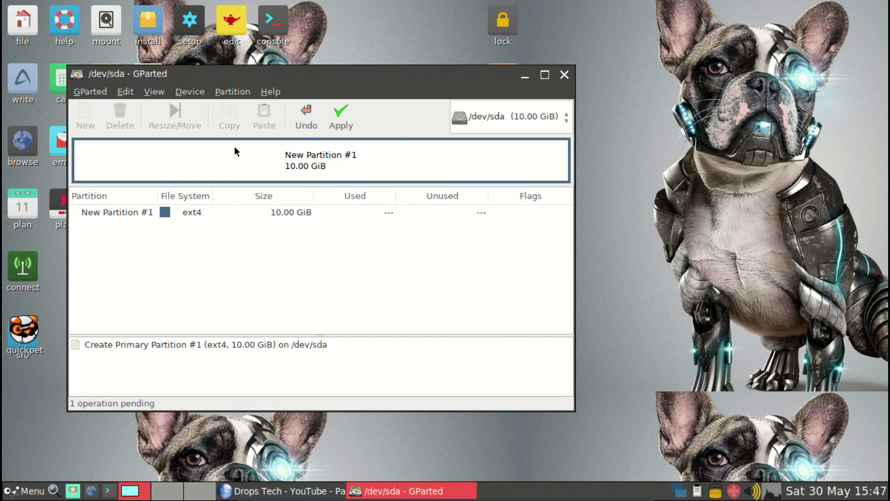
click(194, 95)
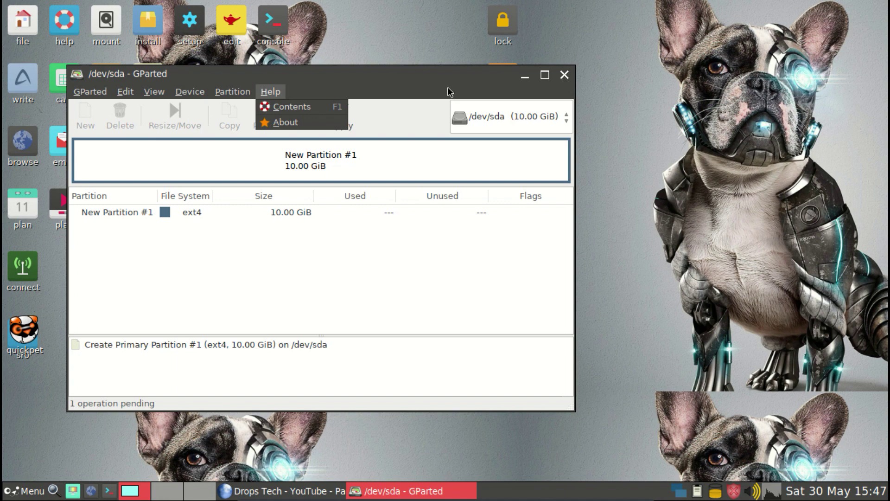
click(401, 101)
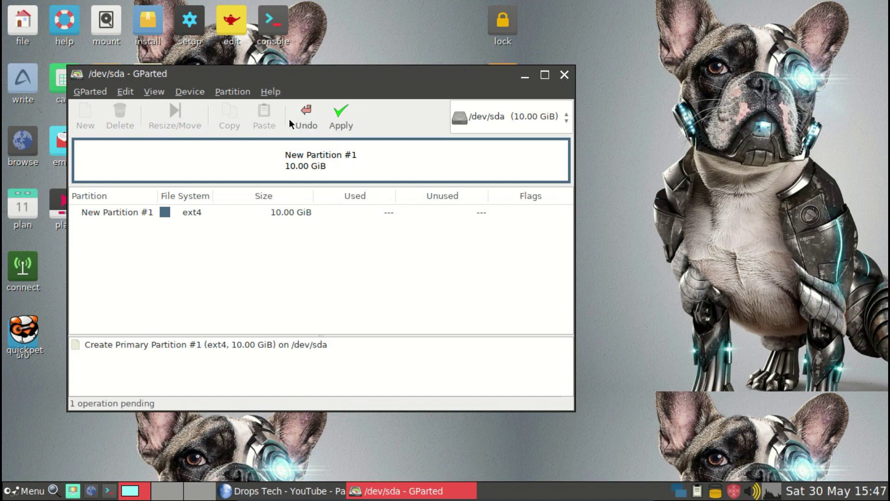
Apply the pending partition creation to /dev/sda and dismiss the completion report.
click(341, 117)
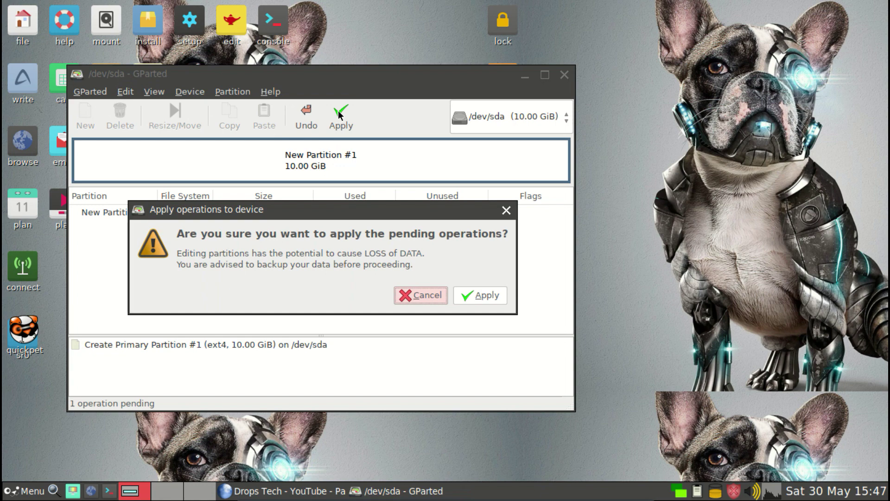
click(493, 299)
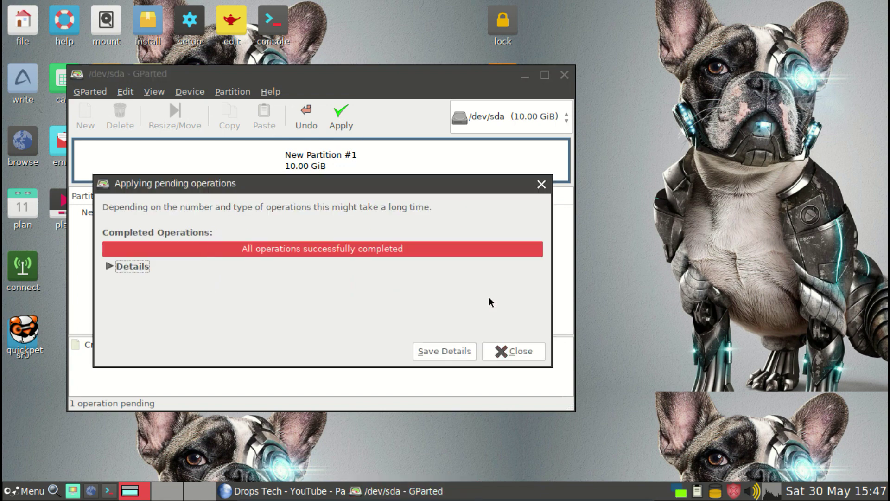
click(508, 355)
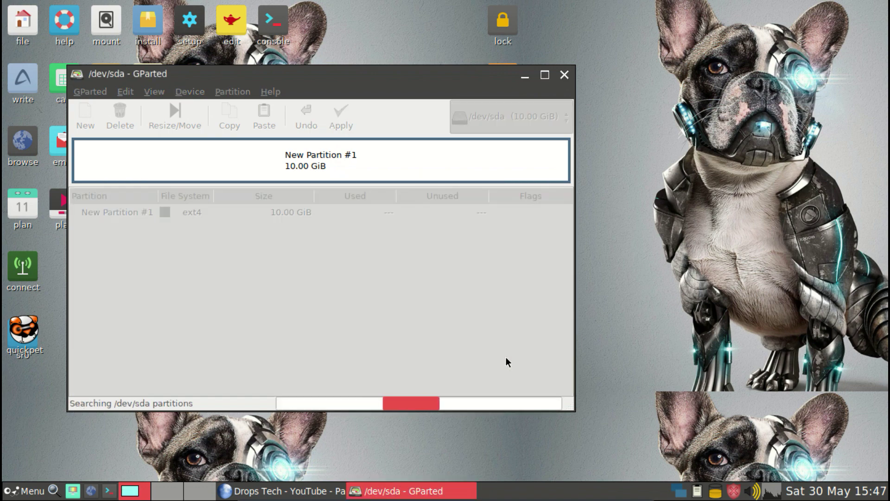
Close GParted and choose sda again as the drive to install Puppy to.
click(563, 74)
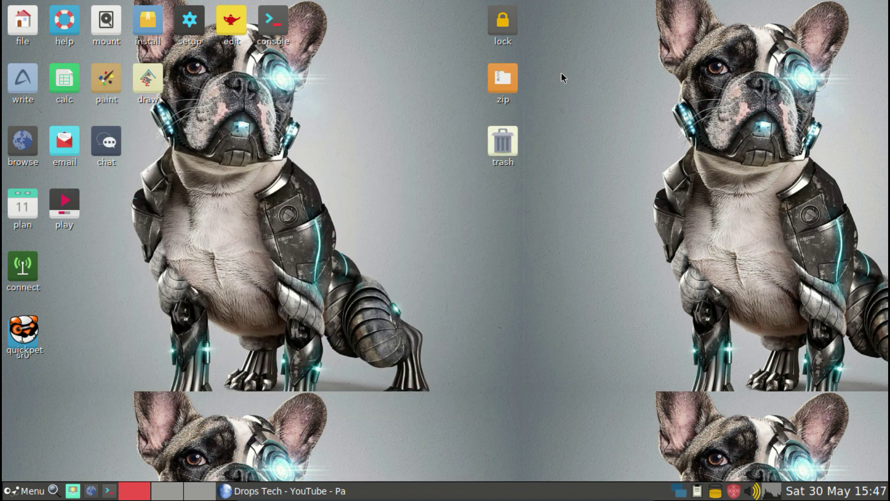
click(566, 280)
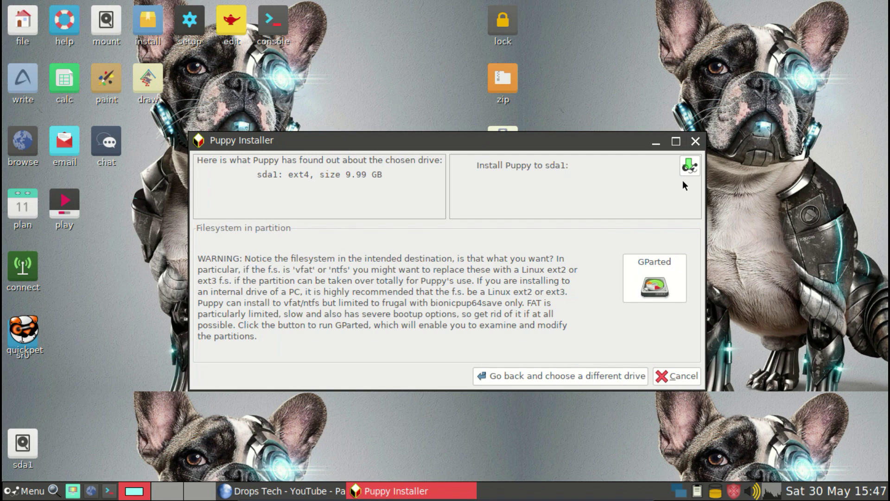
Start a FULL install of Puppy to partition sda1 and confirm it as the right partition.
click(691, 172)
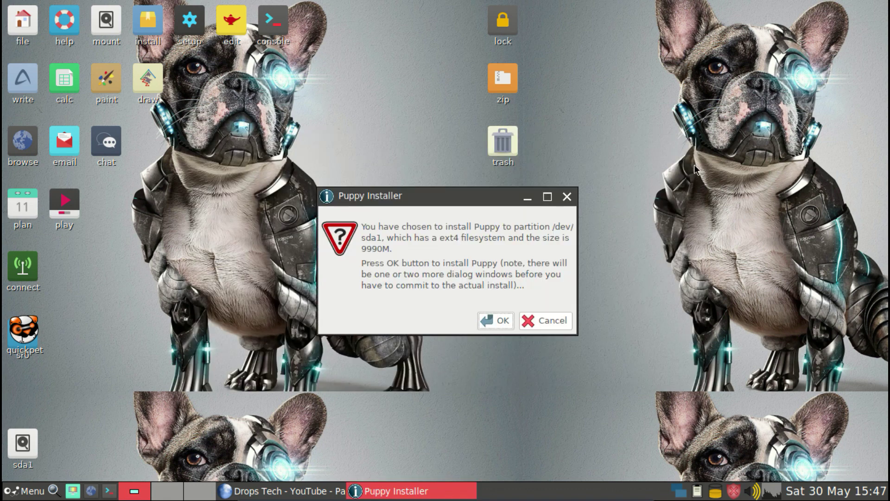
click(504, 316)
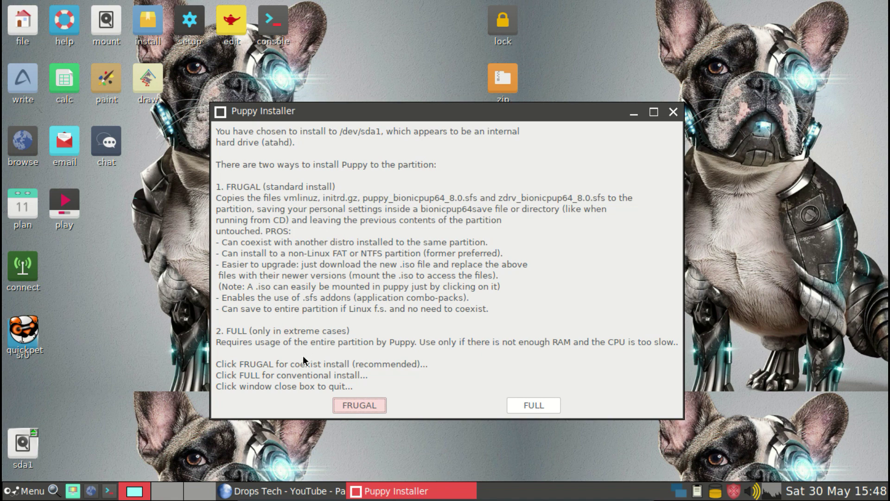
click(521, 405)
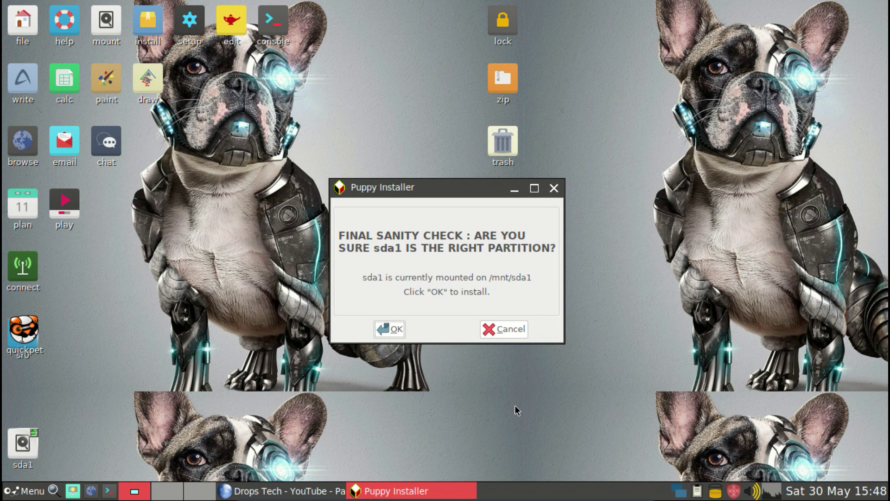
click(392, 329)
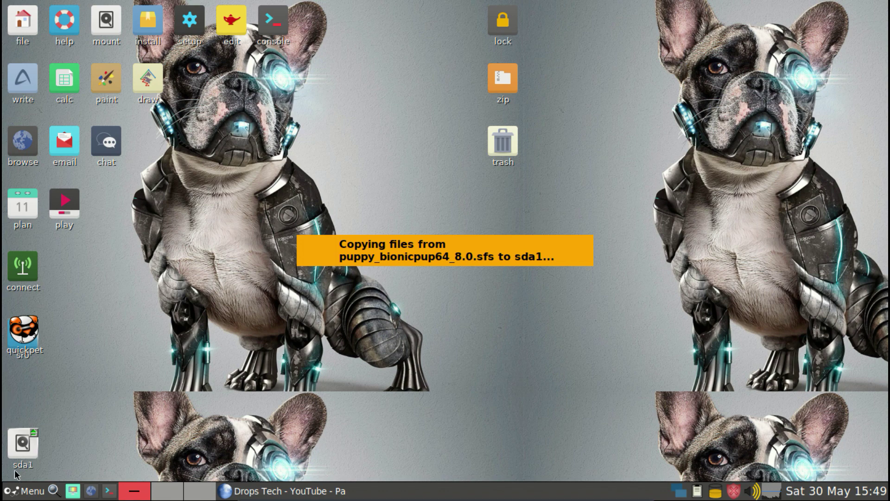
Look through the bundled applications by category, including Multimedia, Internet, Personal, Business, Filesystem and Desktop, while the files are copied.
click(10, 495)
mouse_move(32, 440)
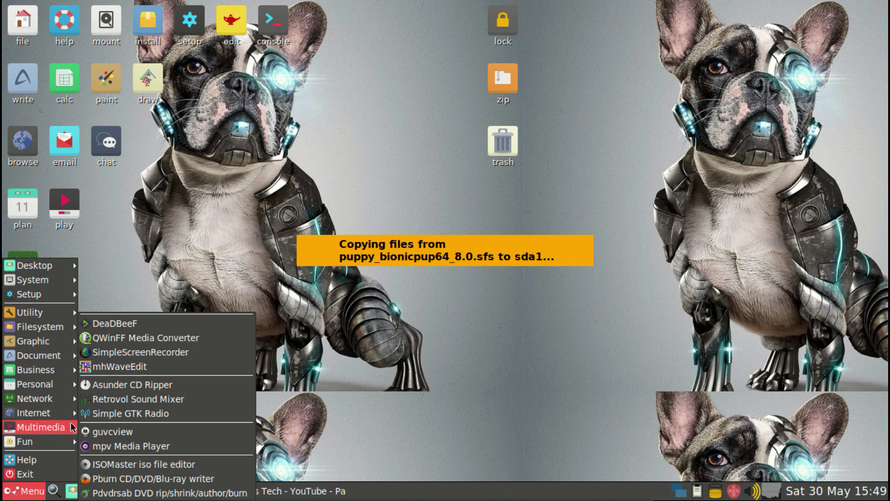
mouse_move(58, 413)
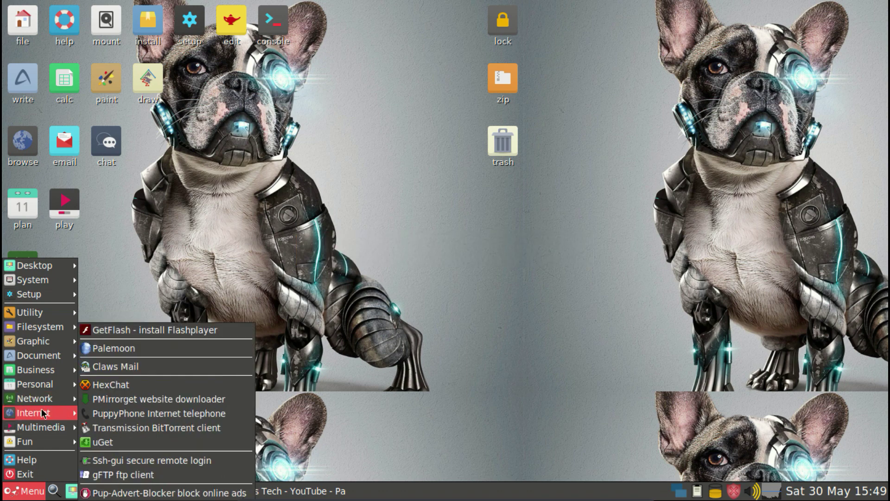
mouse_move(44, 400)
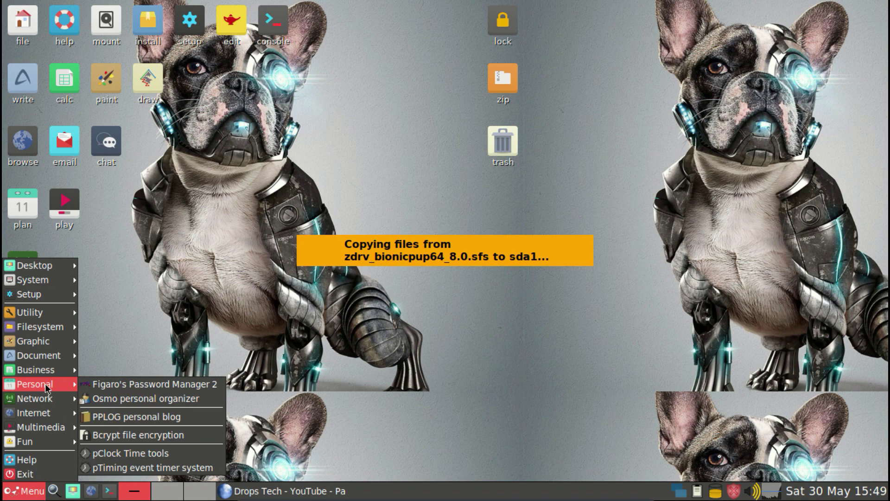
mouse_move(51, 374)
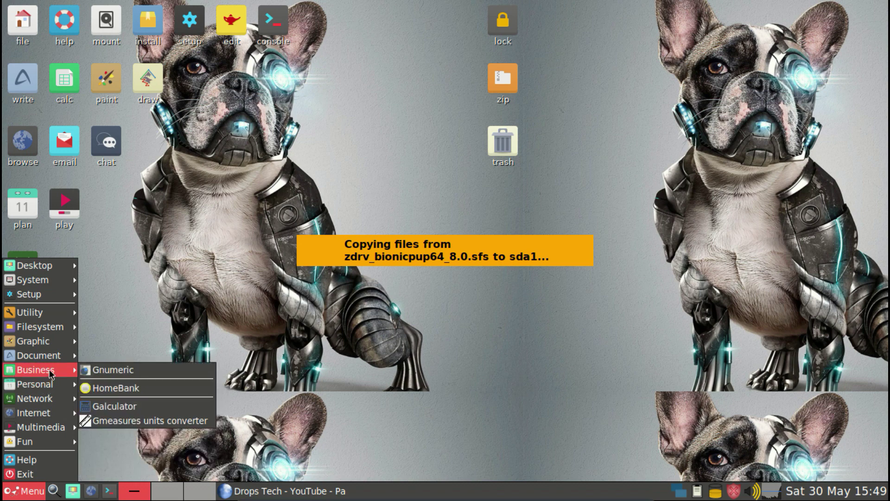
mouse_move(48, 357)
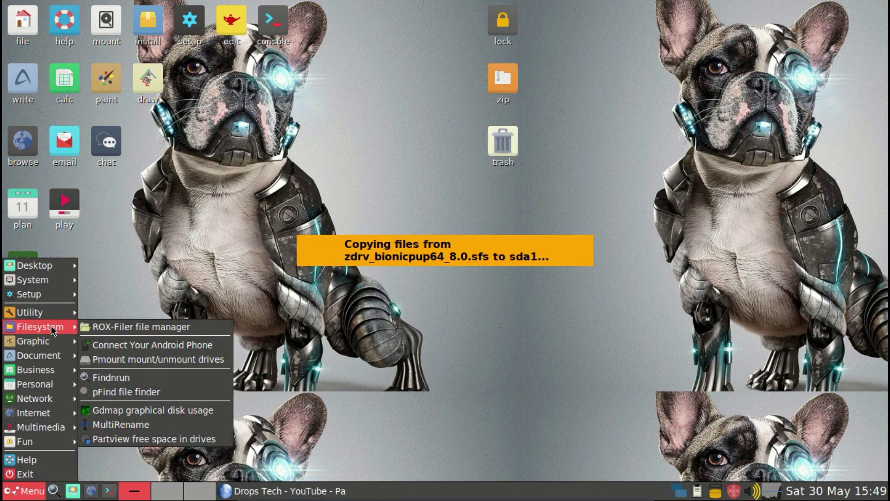
mouse_move(54, 298)
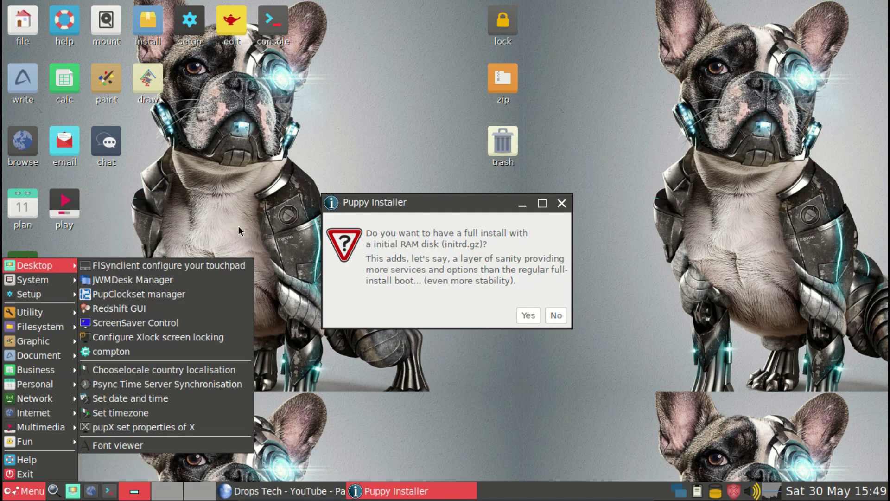
click(415, 230)
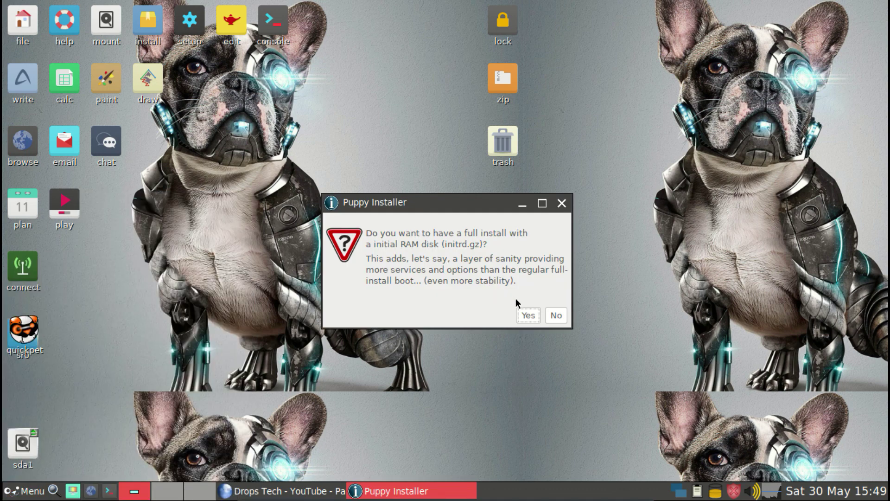
Choose a full install with an initial RAM disk (initrd.gz) and accept installing the Grub4dos bootloader.
click(529, 315)
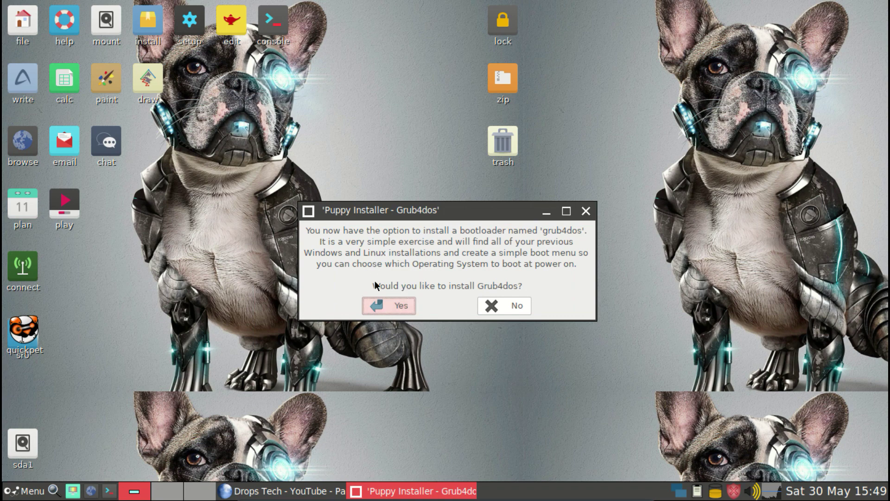
click(387, 306)
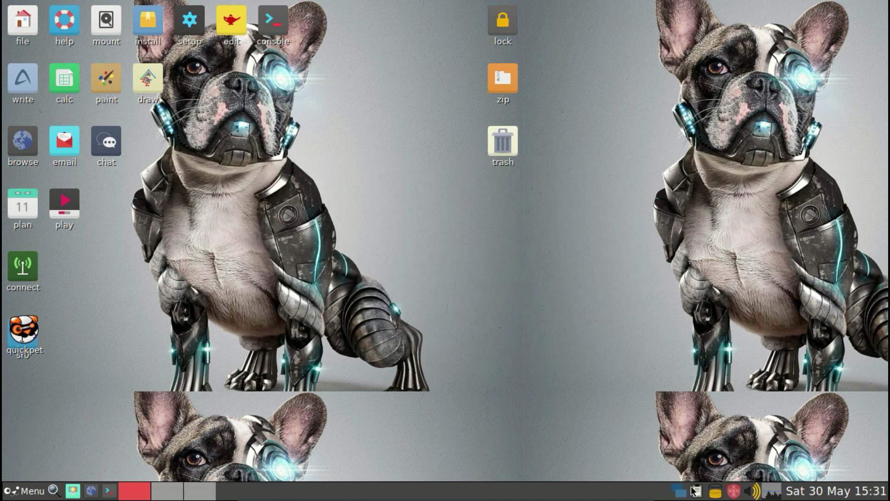
mouse_move(696, 494)
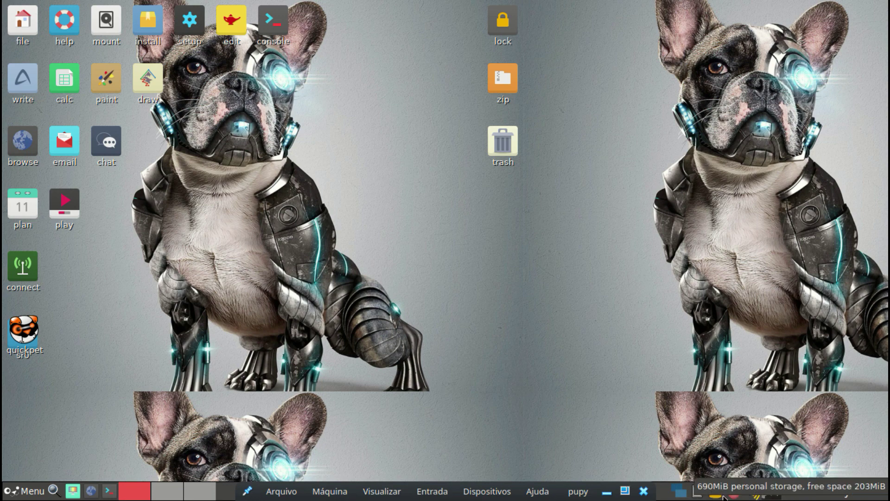
click(606, 491)
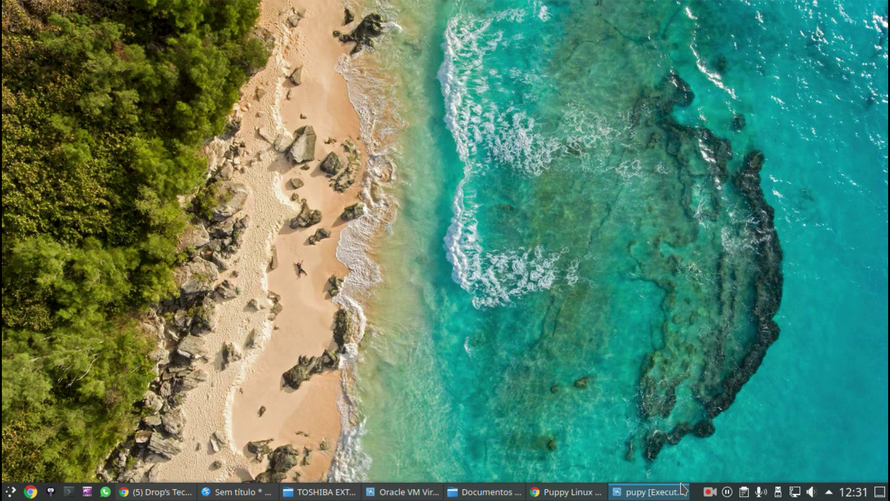
click(649, 492)
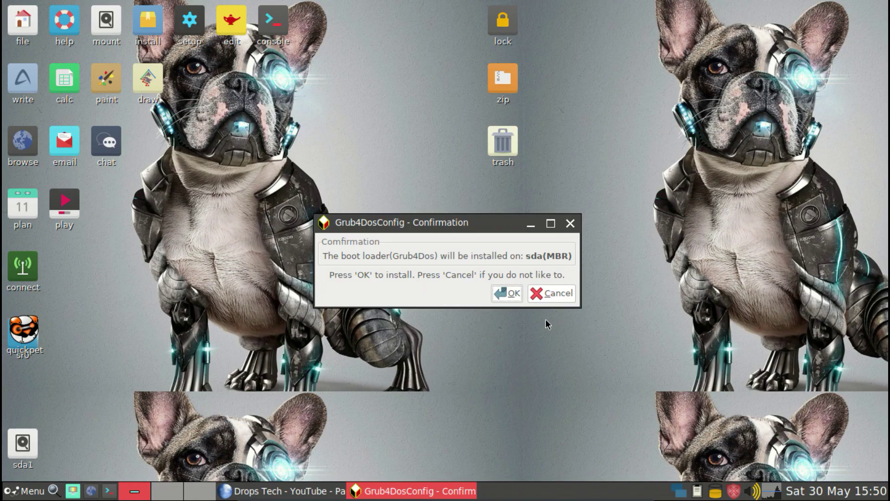
Install Grub4Dos on sda(MBR) and finish the Puppy installer, closing its remaining dialogs and the NEWGRUBTEXT file.
click(510, 294)
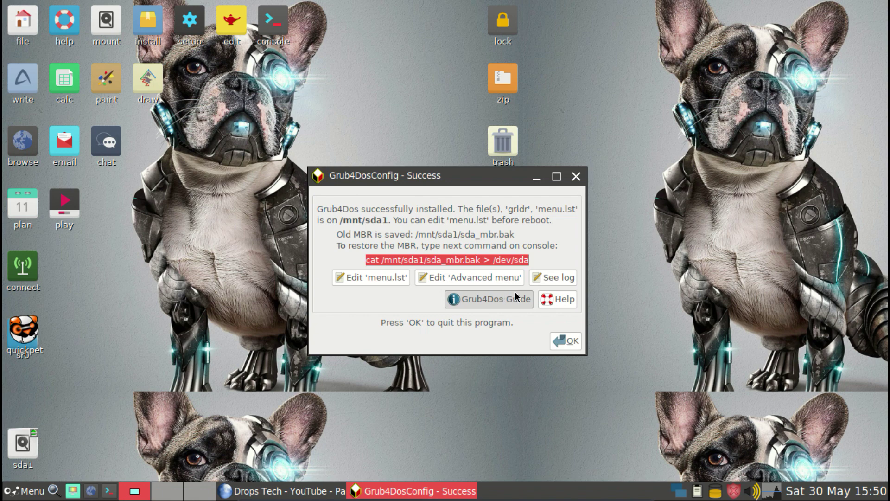
click(565, 340)
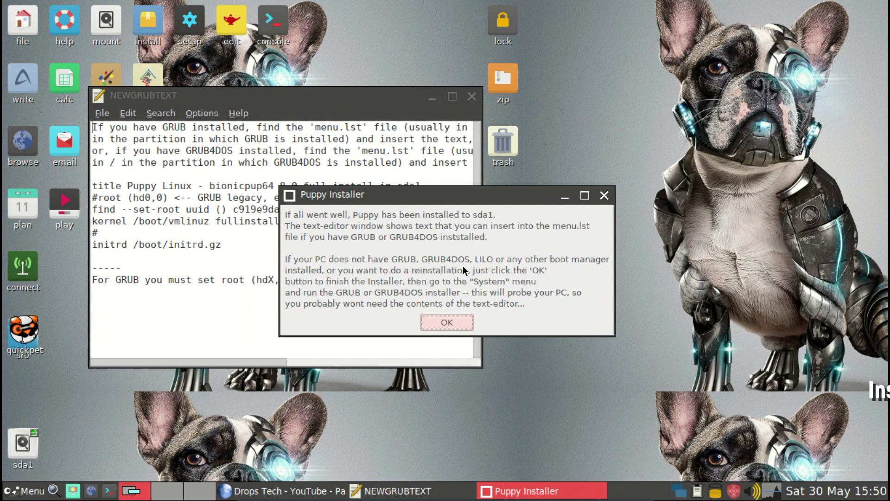
click(436, 322)
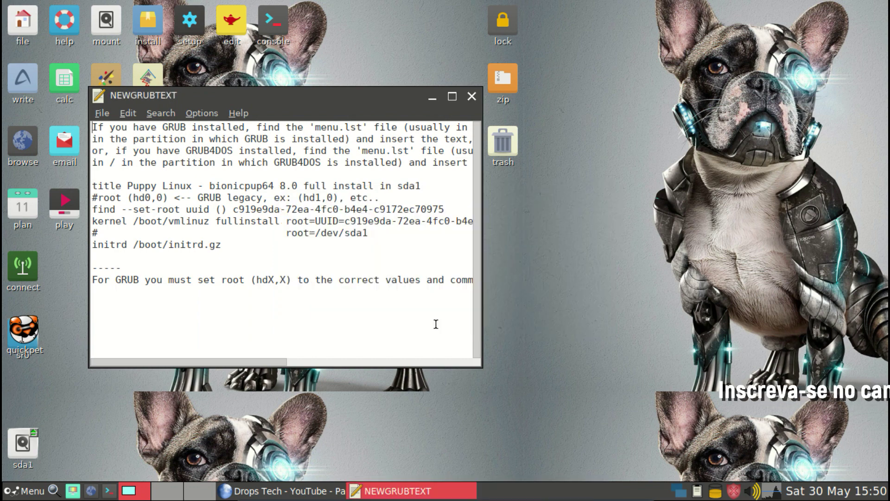
click(471, 96)
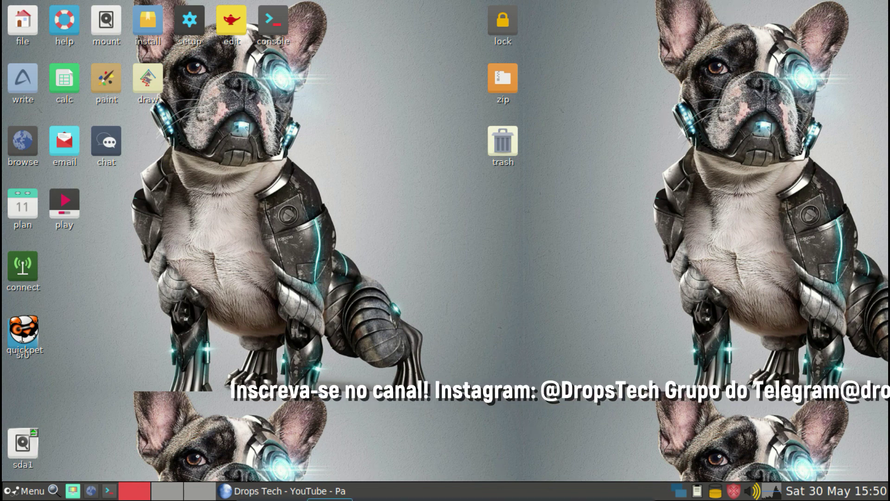
mouse_move(645, 495)
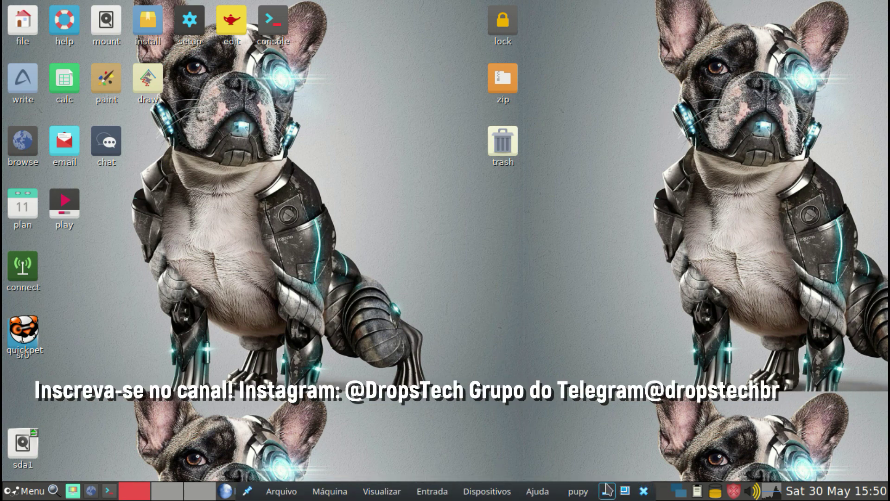